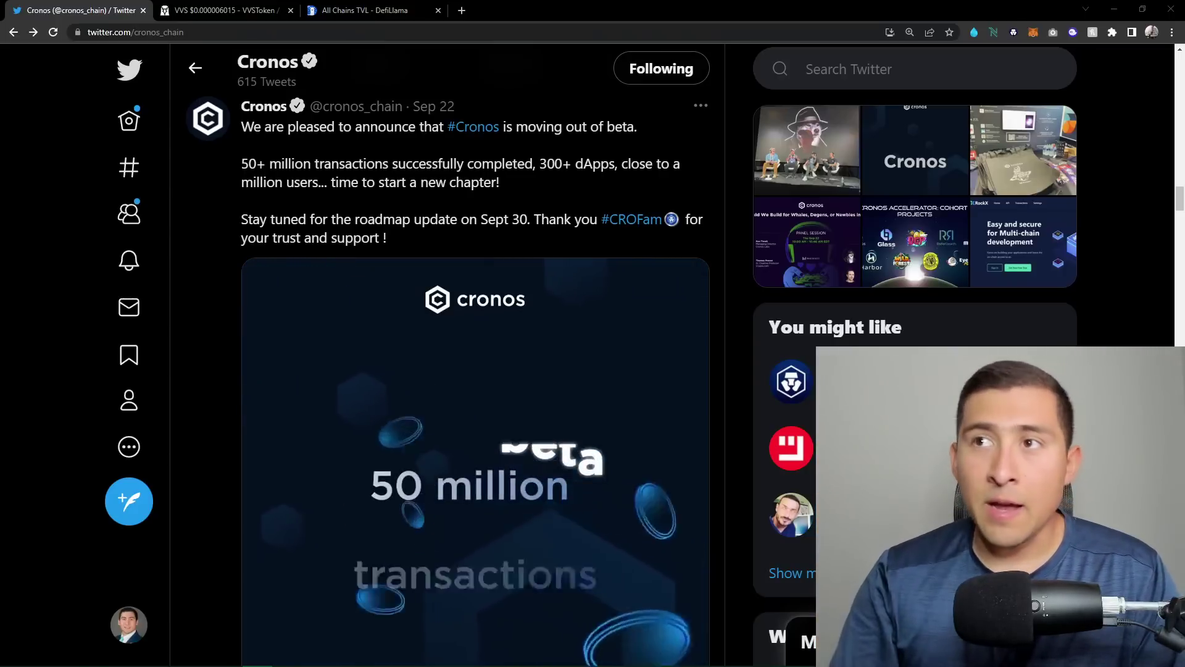
Step: Glance at the VVS price chart, then return to DefiLlama's all-chains ranking with Cronos ninth
{"action": "left_click", "coordinate": [227, 9]}
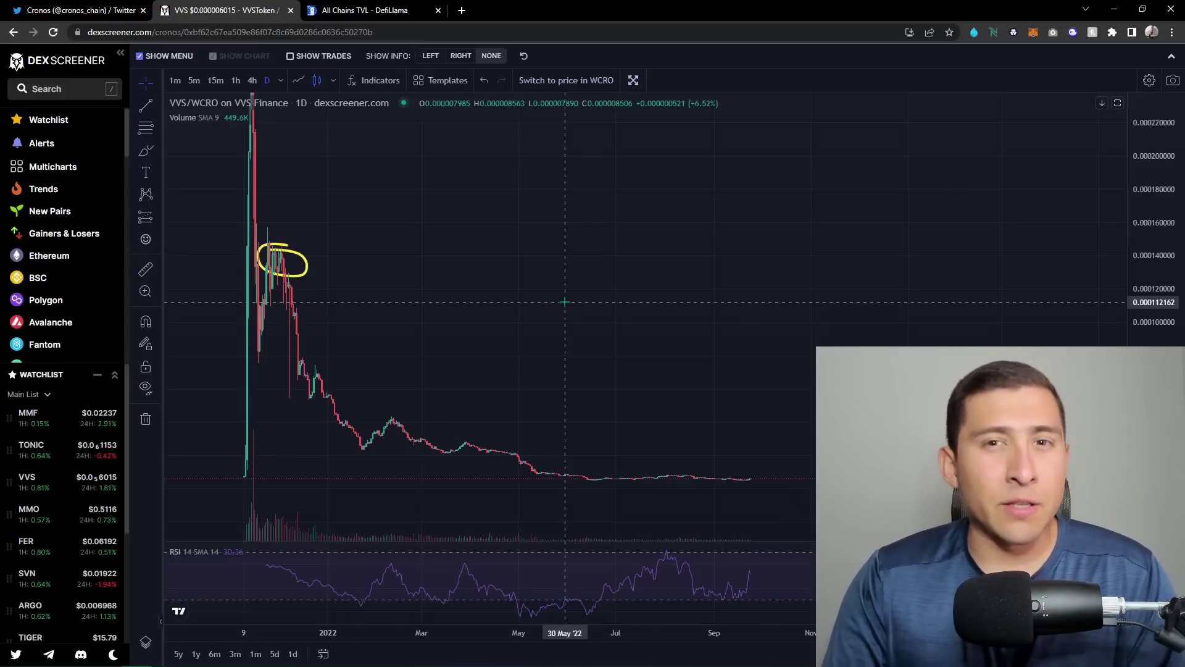
{"action": "left_click", "coordinate": [336, 10]}
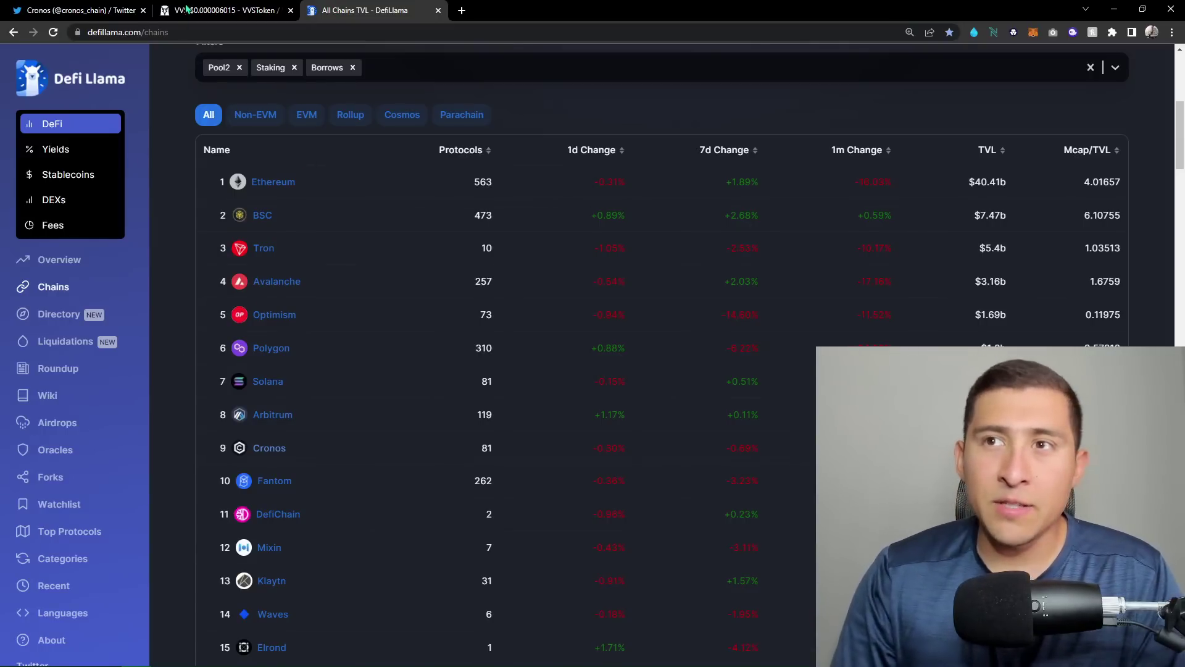
Step: Check the VVS chart again, then reopen Cronos's out-of-beta tweet showing the 300+ dApps milestone
{"action": "left_click", "coordinate": [213, 9]}
{"action": "left_click", "coordinate": [79, 10]}
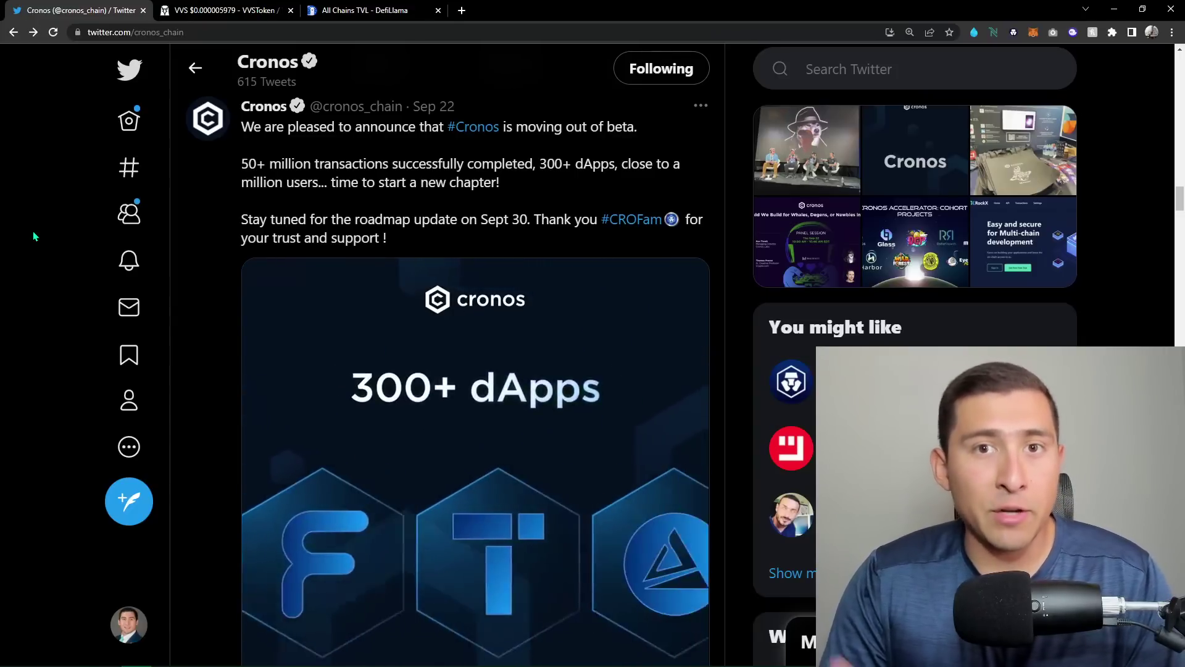
Step: Open Cronos from the all-chains ranking to see its TVL chart and VVS Finance's 47.16% dominance
{"action": "left_click", "coordinate": [366, 10]}
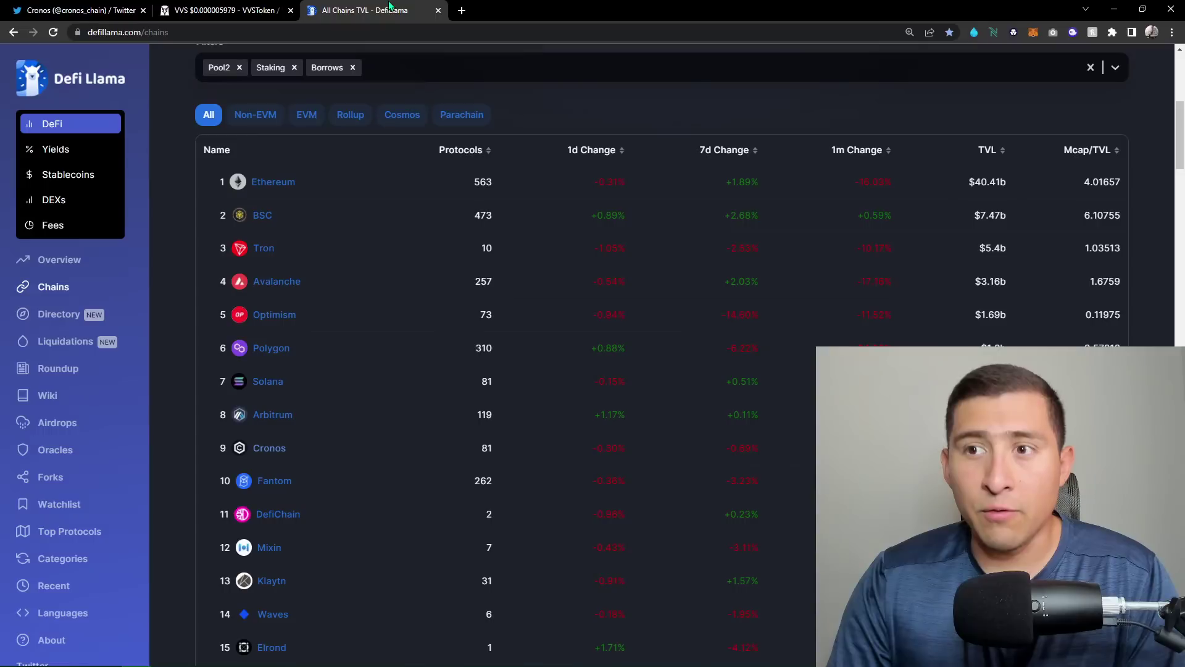
{"action": "left_click", "coordinate": [278, 457]}
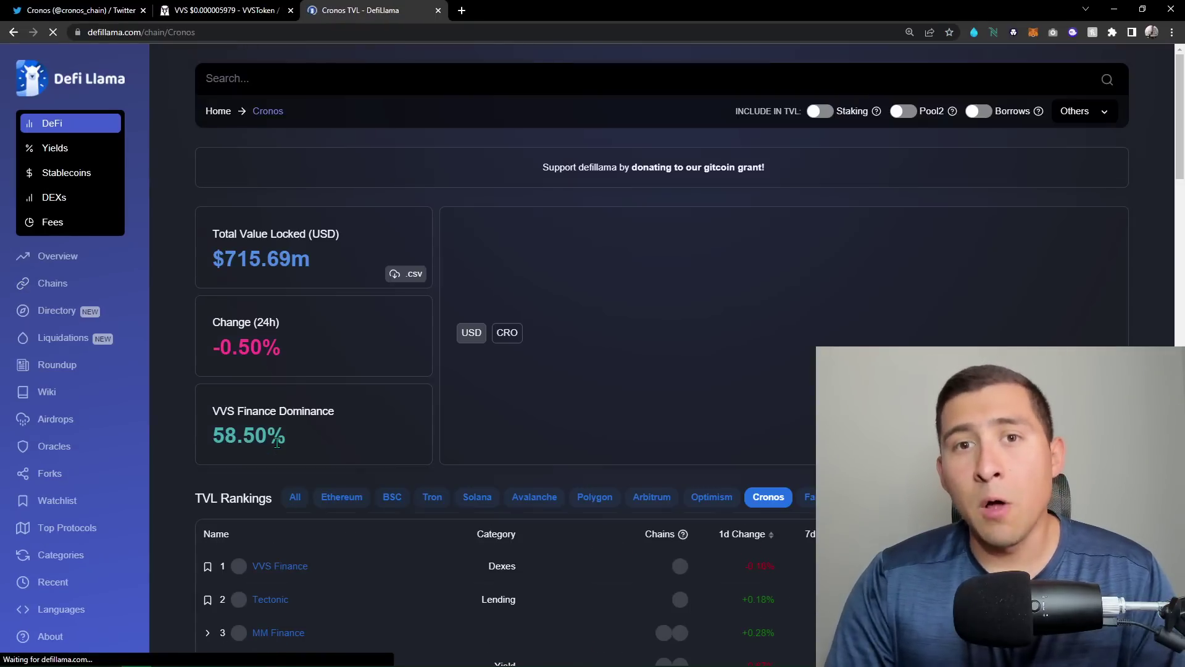
{"action": "scroll", "coordinate": [278, 445], "scroll_direction": "down", "scroll_amount": 2}
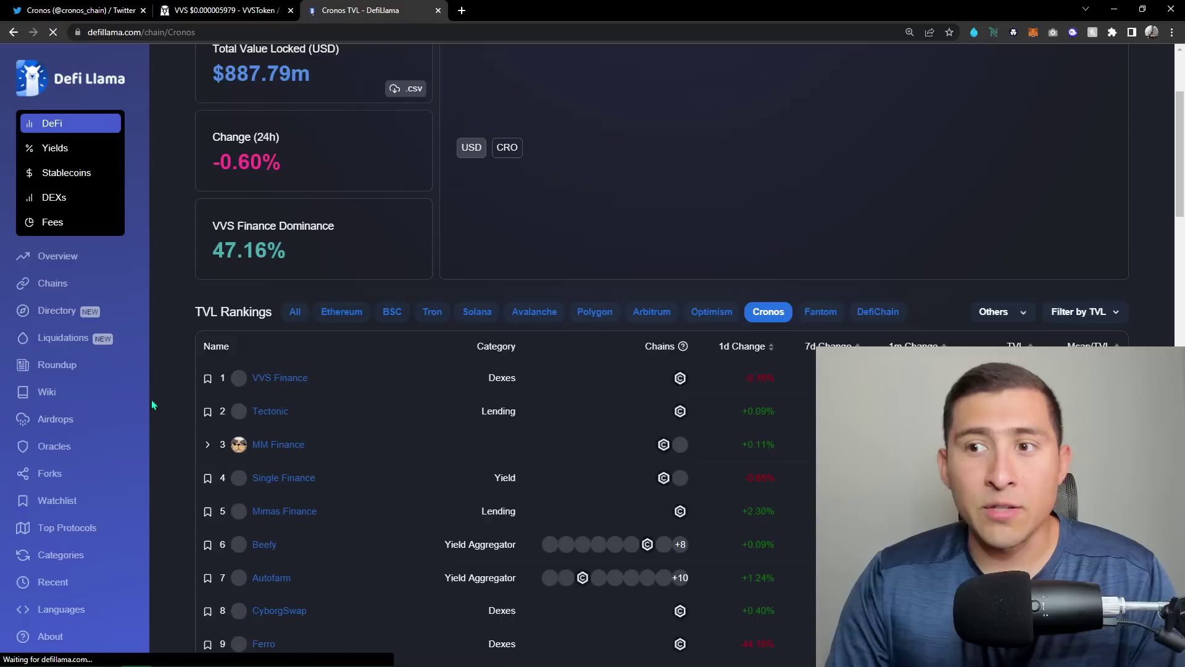
{"action": "scroll", "coordinate": [176, 393], "scroll_direction": "down", "scroll_amount": 1}
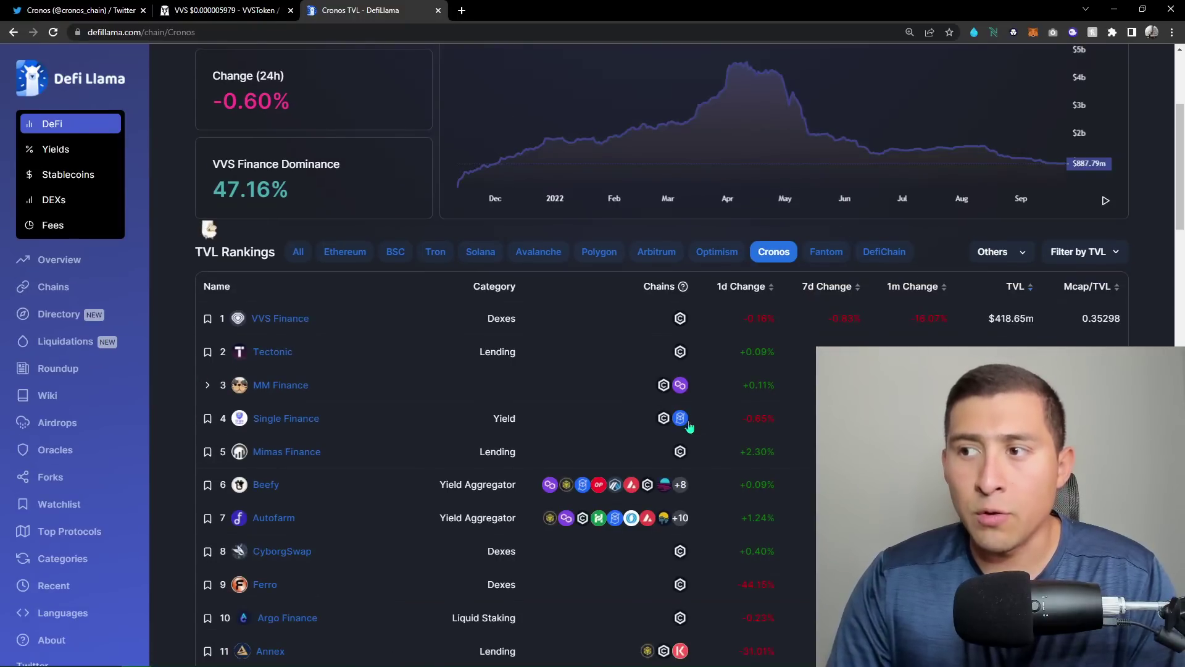
{"action": "scroll", "coordinate": [690, 375], "scroll_direction": "down", "scroll_amount": 1}
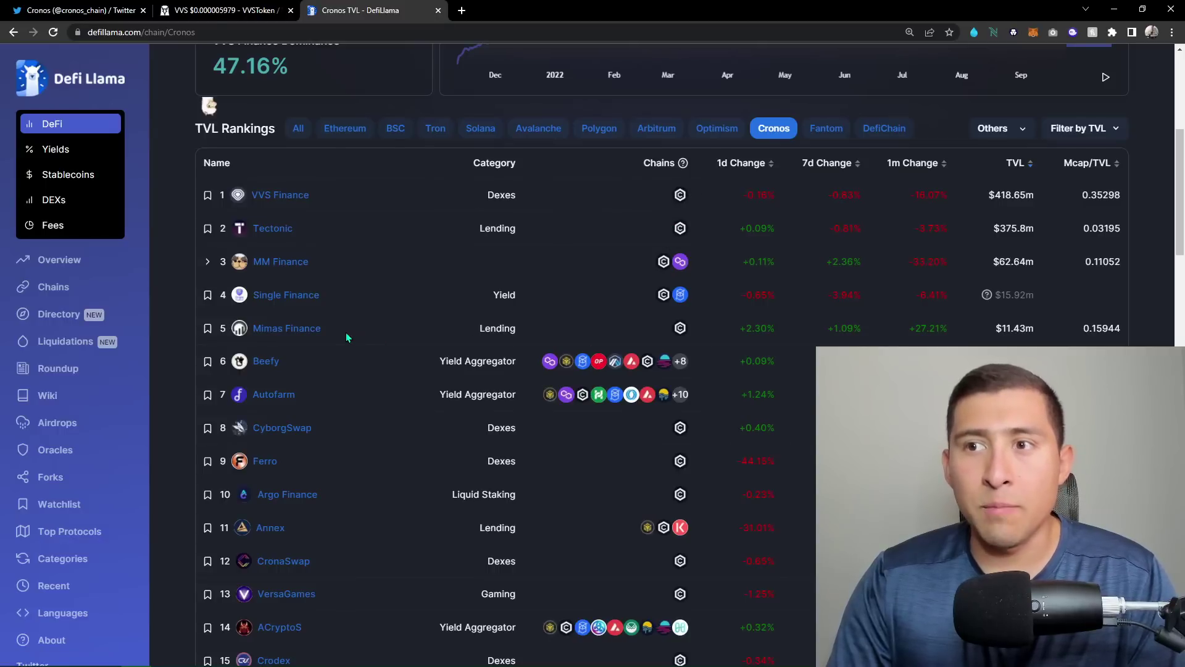
{"action": "scroll", "coordinate": [175, 451], "scroll_direction": "up", "scroll_amount": 1}
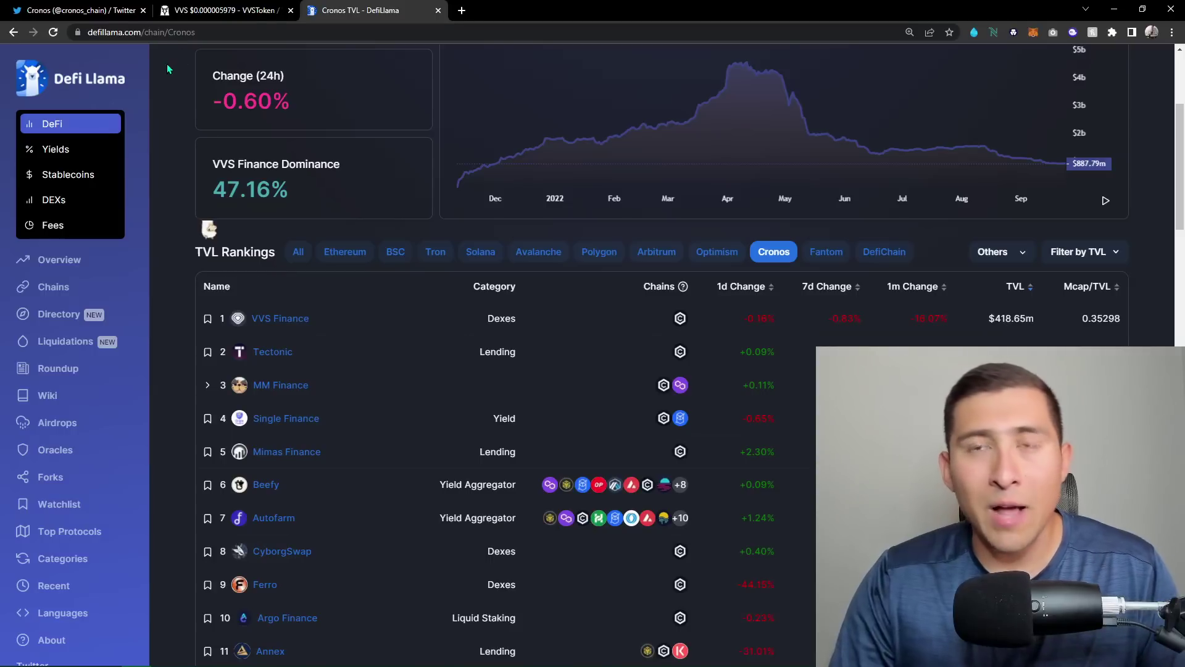
Step: Reopen the Cronos out-of-beta tweet, its video now at the 50 million transactions milestone
{"action": "left_click", "coordinate": [97, 5]}
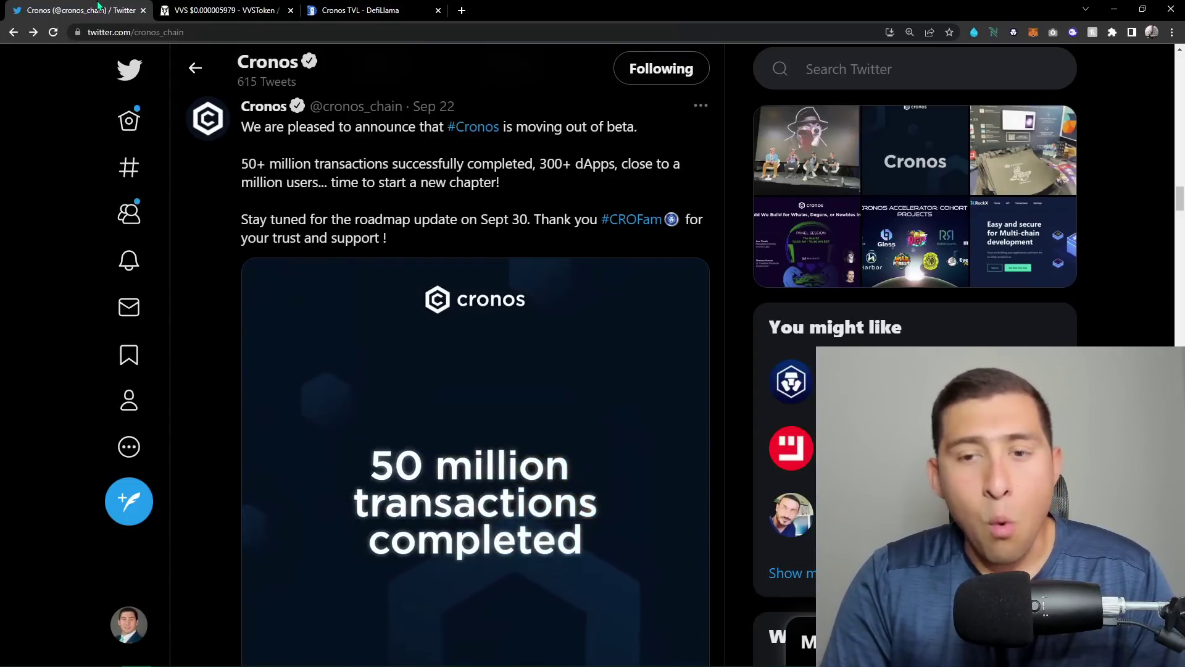
Step: Return to the DEX Screener VVS/WCRO daily chart with its early peak circled
{"action": "left_click", "coordinate": [227, 11]}
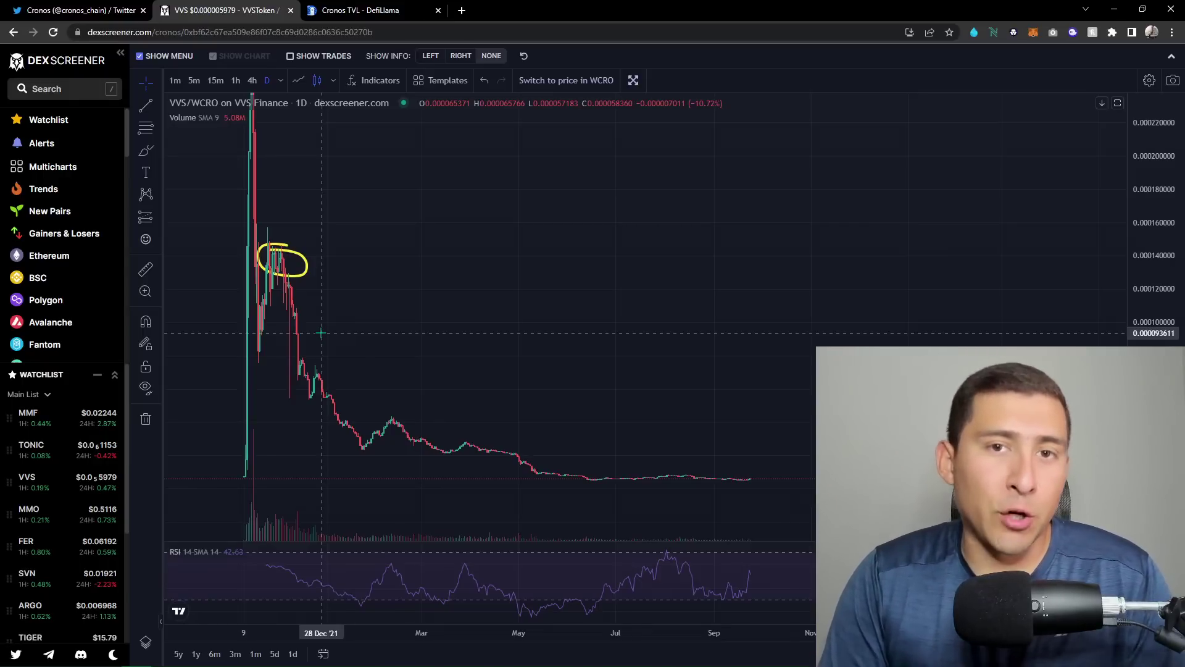
Step: Go from the Cronos TVL page to the Chains list, where Cronos ranks ninth with 81 protocols
{"action": "left_click", "coordinate": [359, 11]}
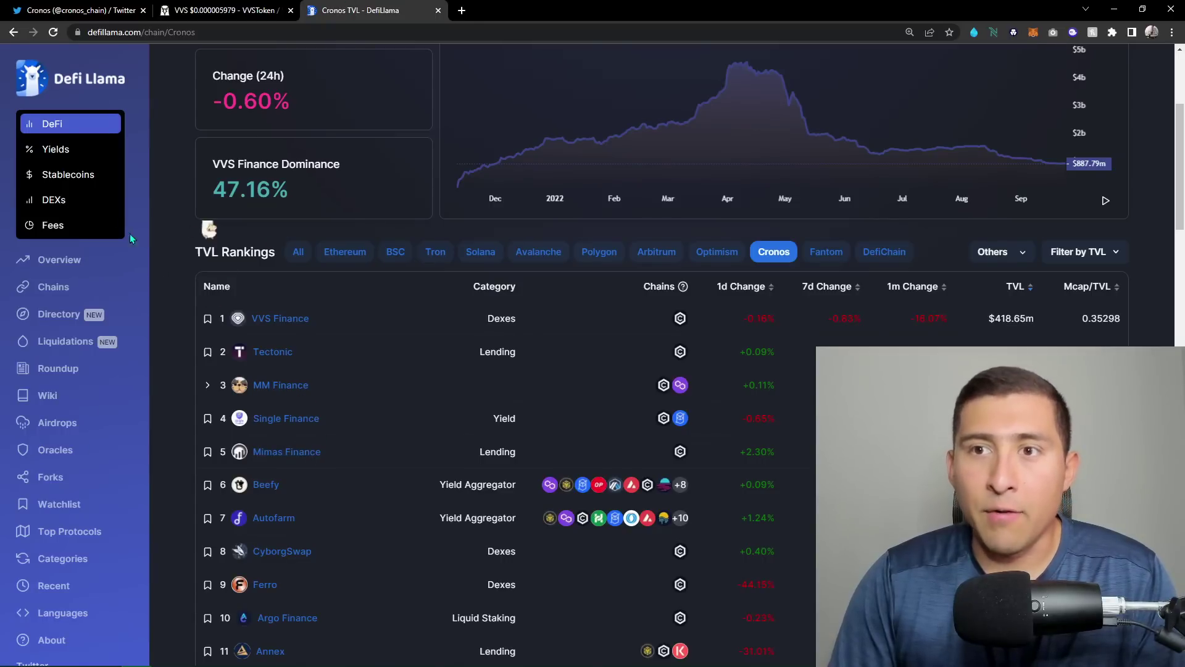
{"action": "left_click", "coordinate": [54, 287]}
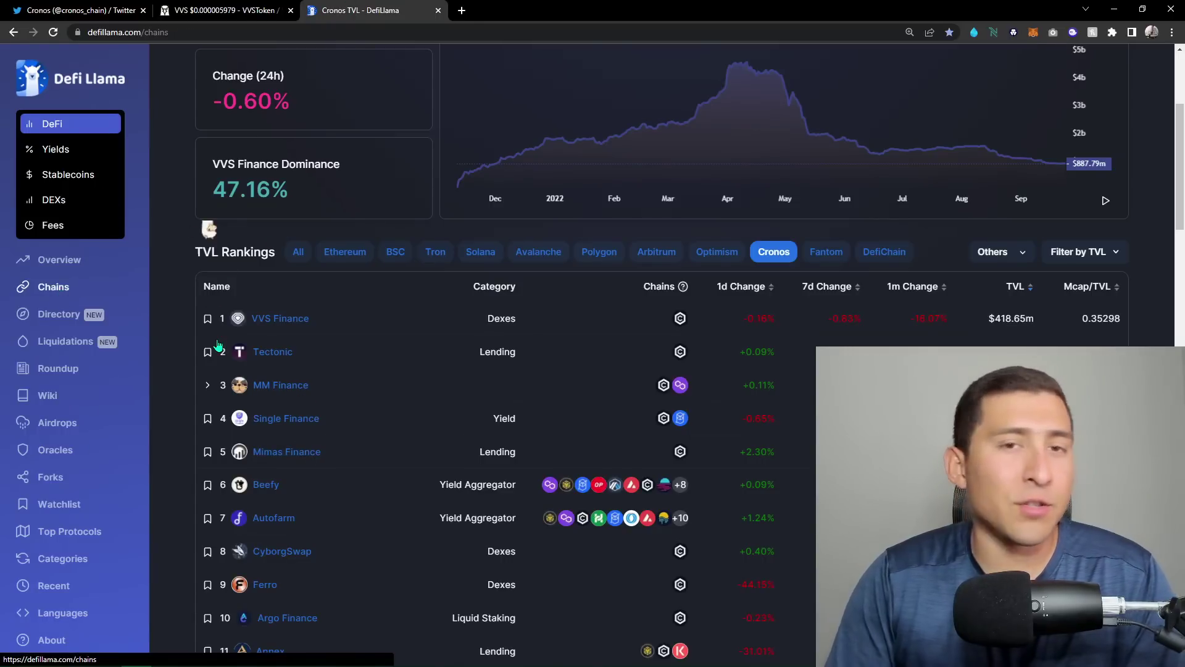
{"action": "scroll", "coordinate": [217, 339], "scroll_direction": "down", "scroll_amount": 5}
{"action": "scroll", "coordinate": [217, 352], "scroll_direction": "up", "scroll_amount": 1}
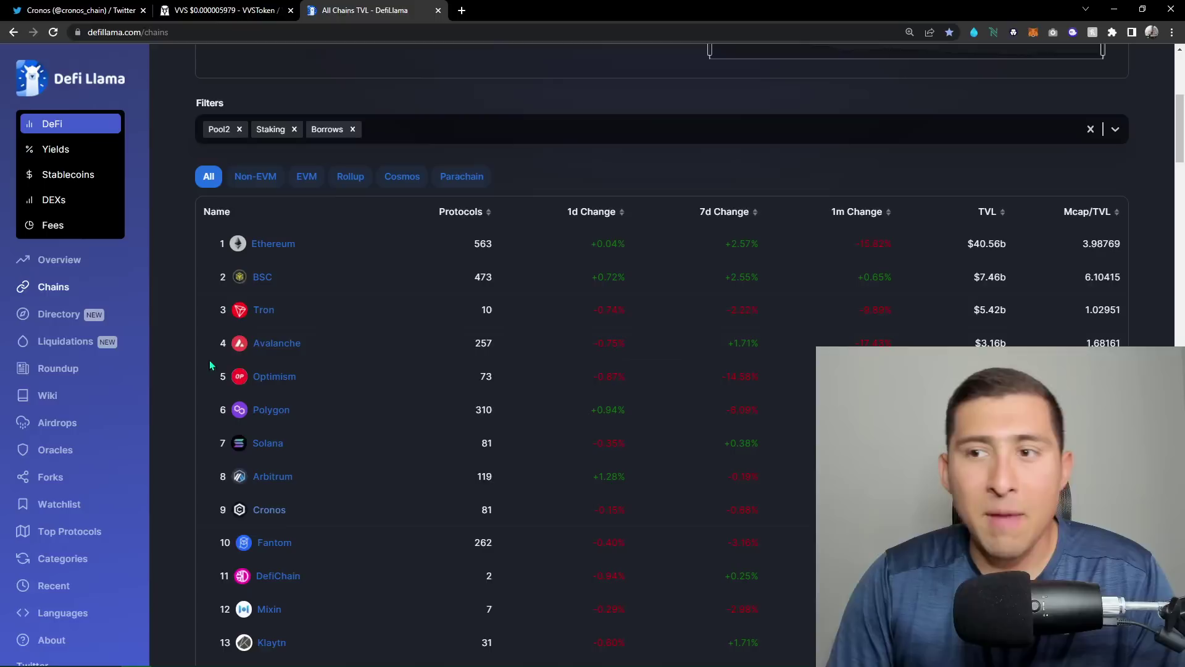
{"action": "scroll", "coordinate": [199, 442], "scroll_direction": "down", "scroll_amount": 1}
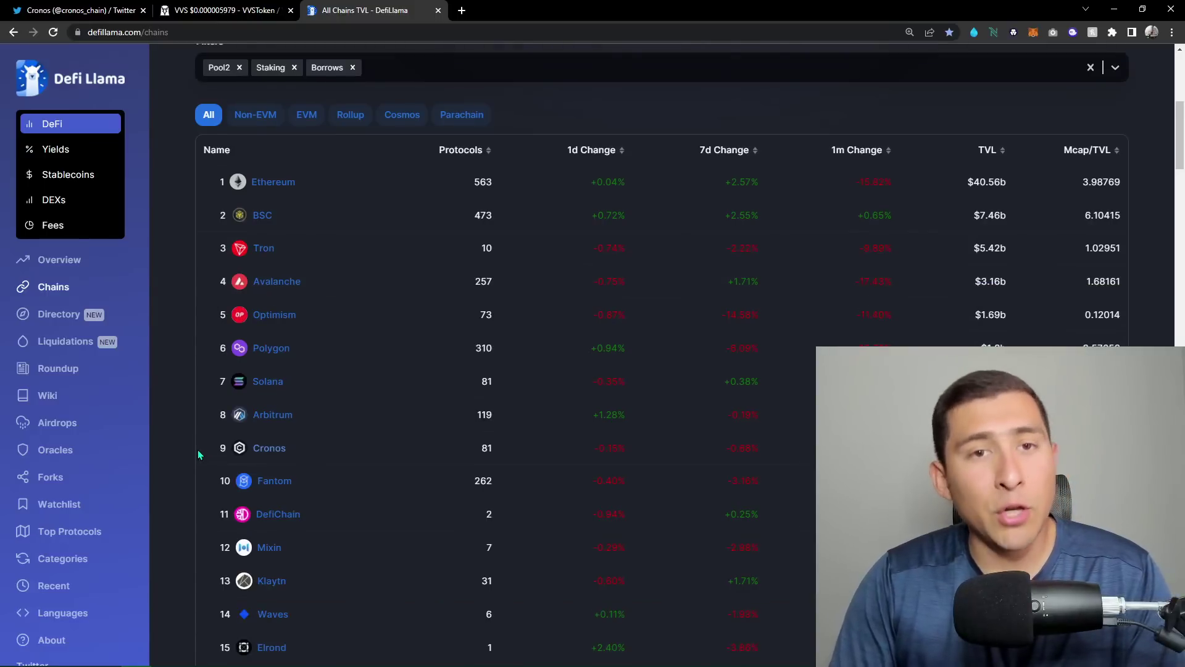
Step: Reopen the Cronos out-of-beta tweet, its image now showing the 930,000 wallets milestone
{"action": "left_click", "coordinate": [82, 10]}
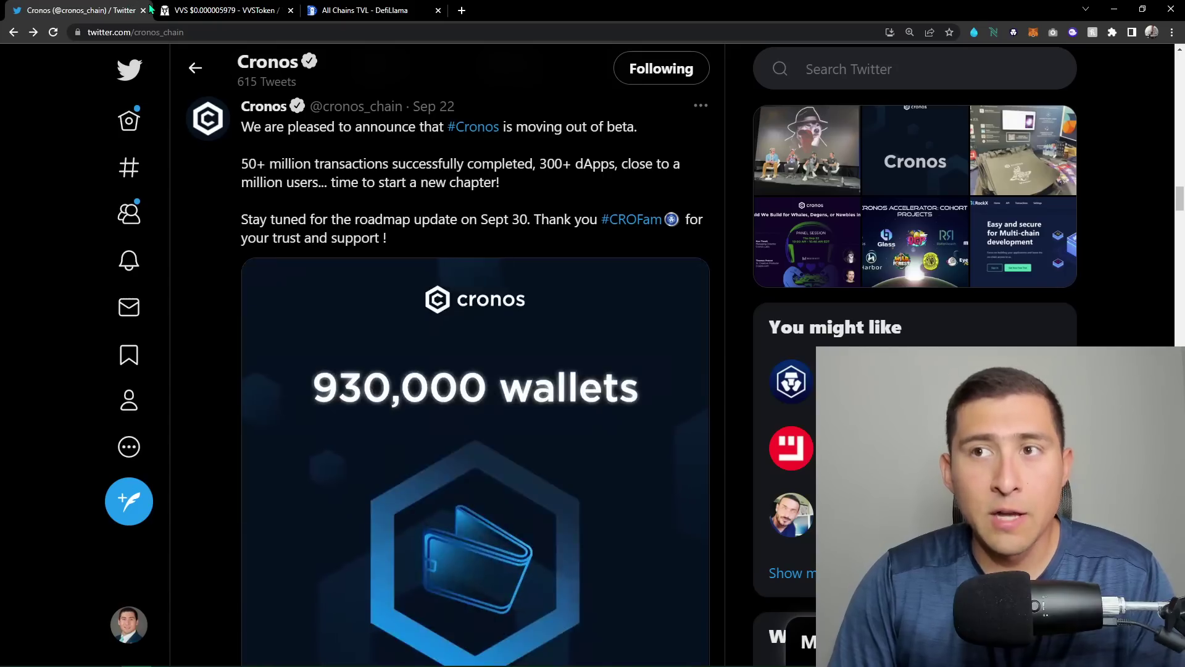